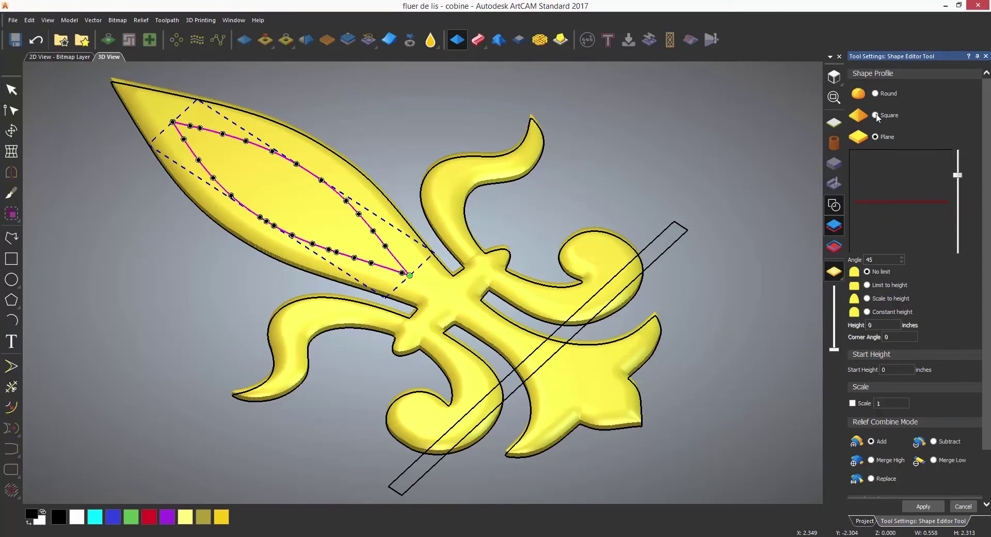
Apply the inner leaf as a square profile limited to 0.05 height, with a steeper angle
{"action": "left_click", "coordinate": [876, 115]}
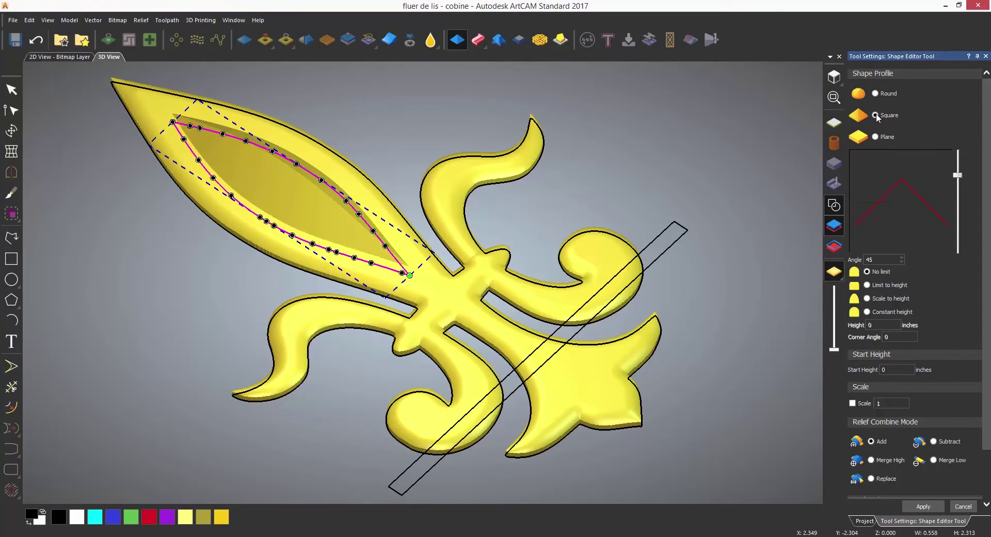
{"action": "left_click", "coordinate": [867, 285]}
{"action": "double_click", "coordinate": [880, 325]}
{"action": "type", "text": "0.05"}
{"action": "left_click_drag", "start_coordinate": [957, 175], "coordinate": [958, 169]}
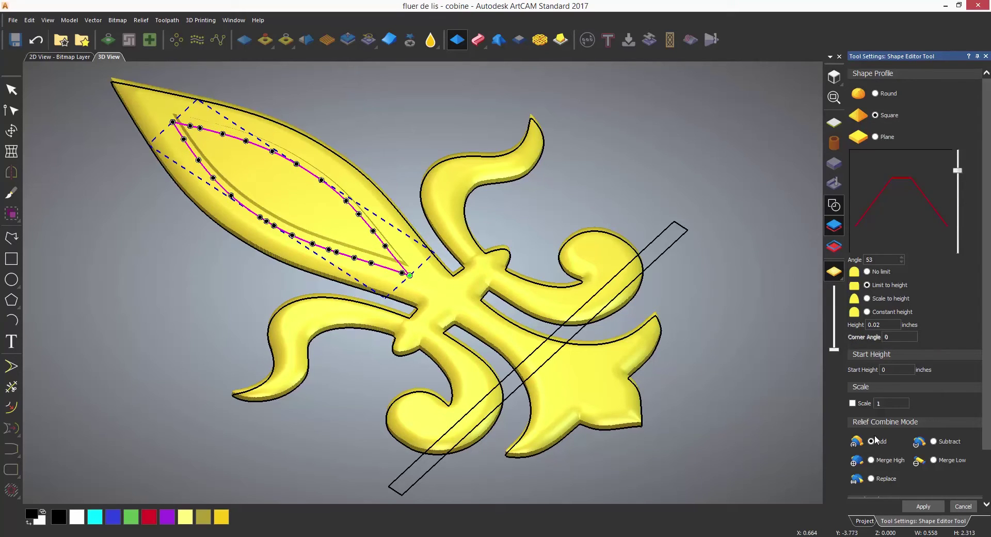
{"action": "left_click", "coordinate": [923, 506]}
Close shaping, hide vectors and orbit the view to inspect the shallow leaf insert
{"action": "left_click", "coordinate": [986, 56]}
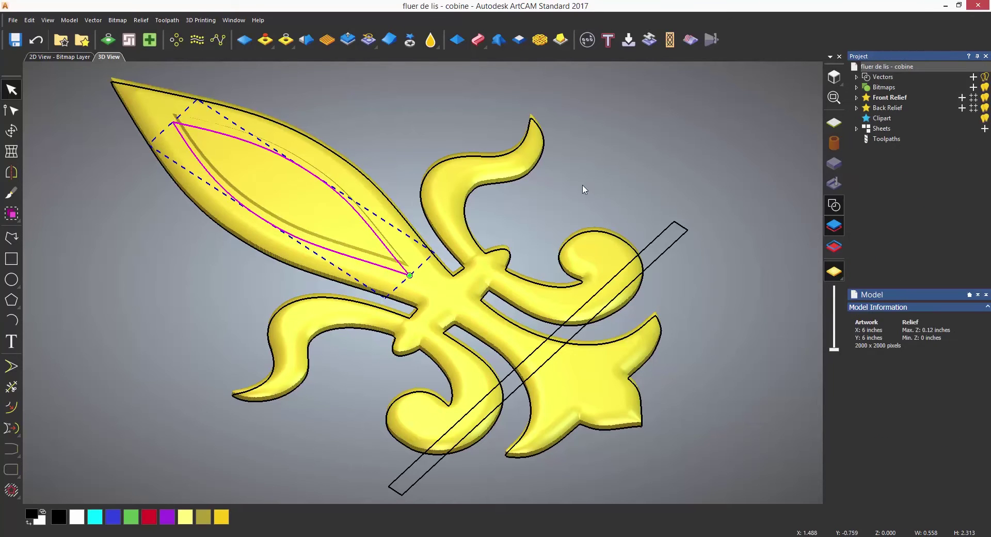
{"action": "left_click", "coordinate": [833, 204]}
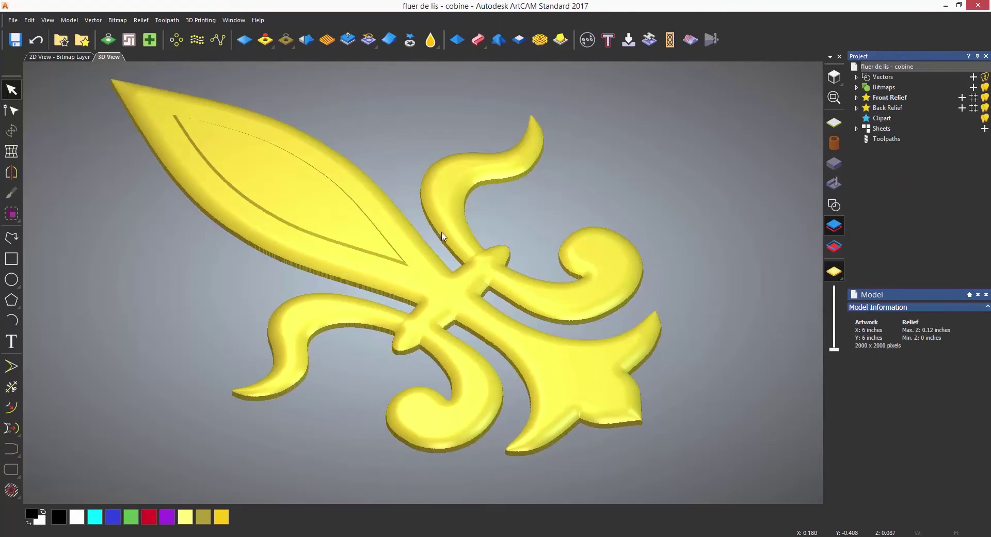
{"action": "mouse_move", "coordinate": [442, 239]}
{"action": "left_mouse_down"}
{"action": "mouse_move", "coordinate": [485, 180]}
{"action": "mouse_move", "coordinate": [440, 289]}
{"action": "mouse_move", "coordinate": [475, 252]}
{"action": "mouse_move", "coordinate": [544, 234]}
{"action": "left_mouse_up"}
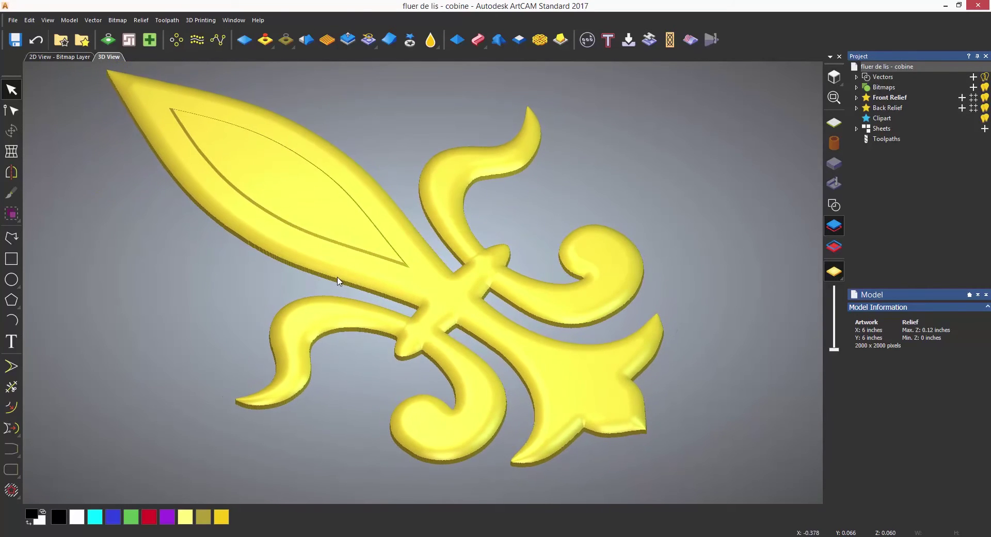
Shape the selected diagonal bar outline with a round 90° semicircular profile
{"action": "left_click", "coordinate": [834, 205]}
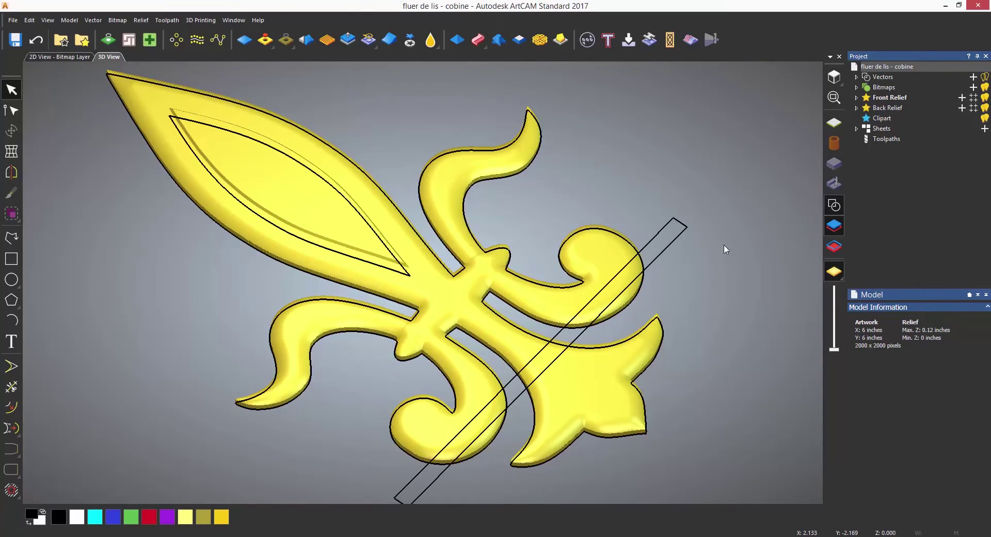
{"action": "left_click", "coordinate": [670, 250]}
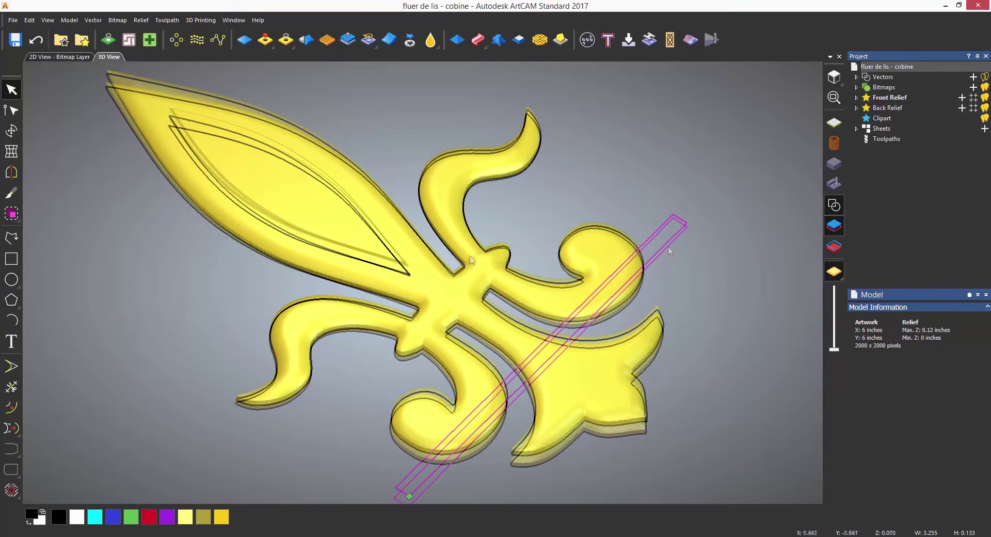
{"action": "left_click", "coordinate": [456, 41]}
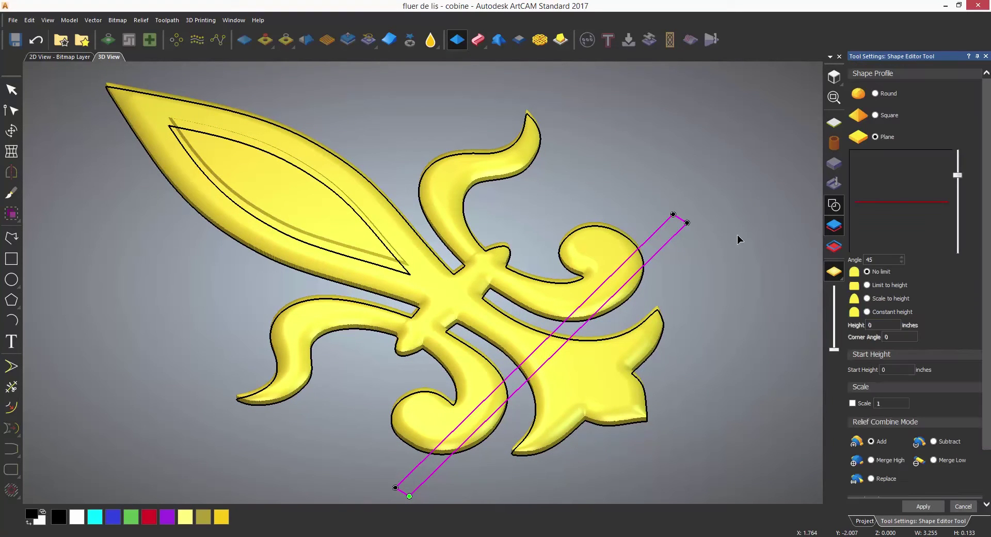
{"action": "left_click", "coordinate": [875, 93]}
{"action": "left_click_drag", "start_coordinate": [958, 175], "coordinate": [957, 150]}
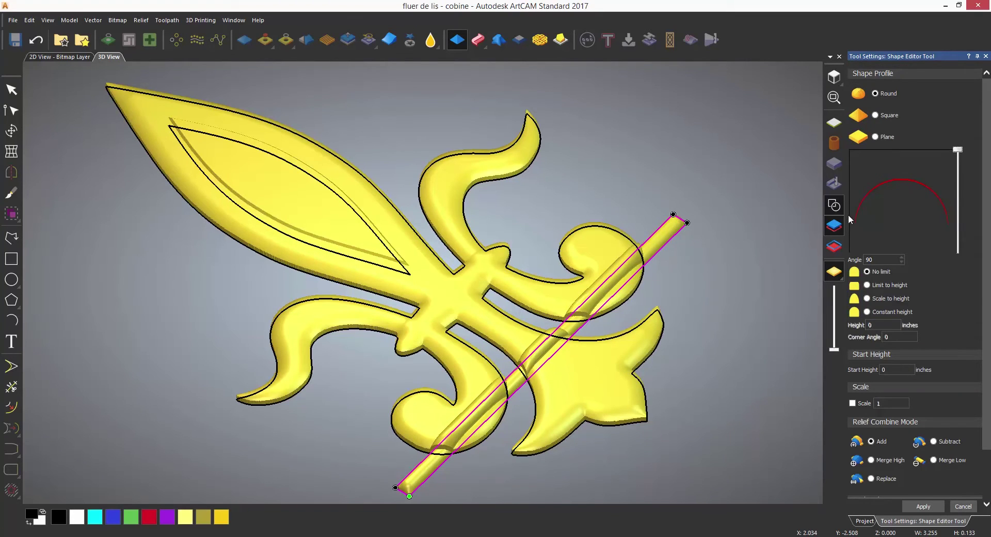
Preview the rod with Subtract, then Merge High, and set start height to 0.05
{"action": "left_click", "coordinate": [837, 209]}
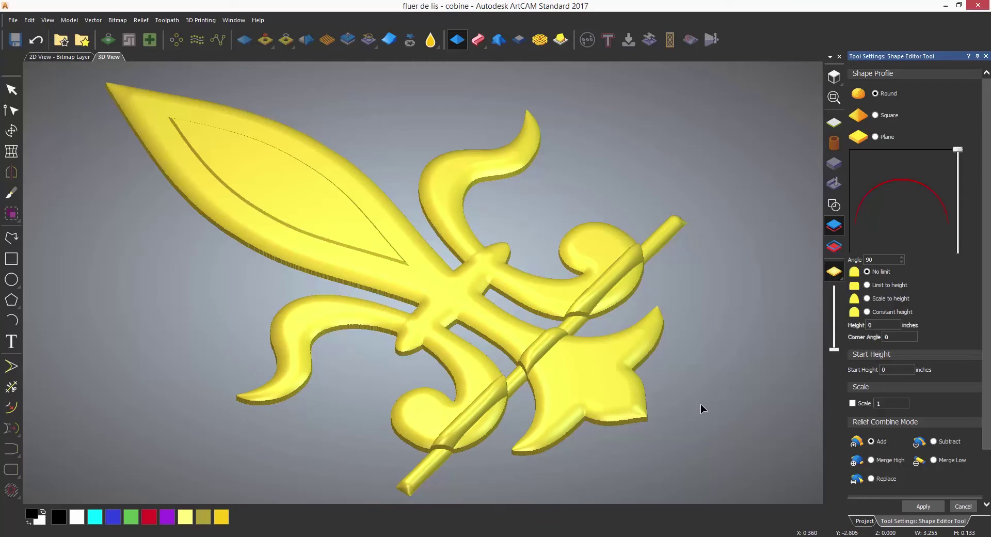
{"action": "left_click", "coordinate": [934, 441]}
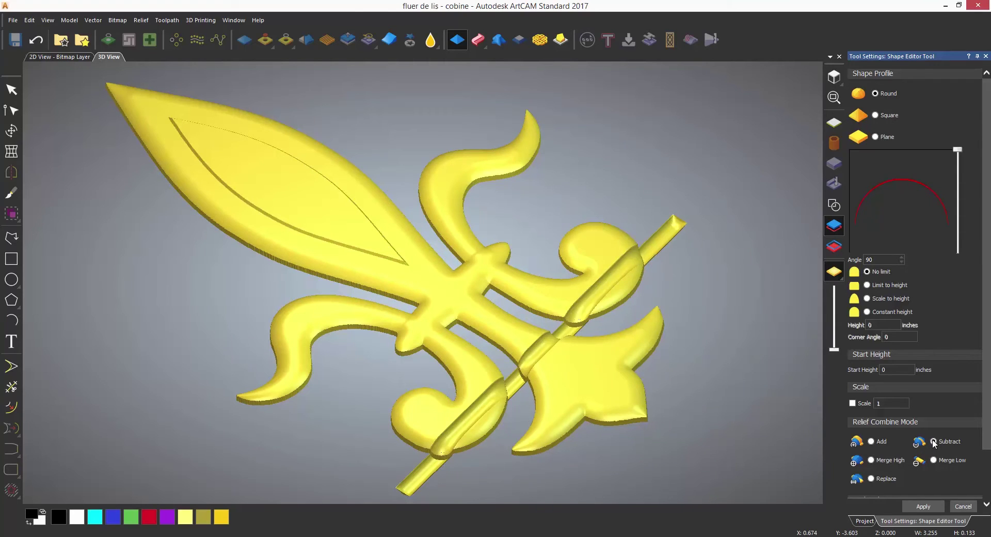
{"action": "left_click", "coordinate": [871, 460]}
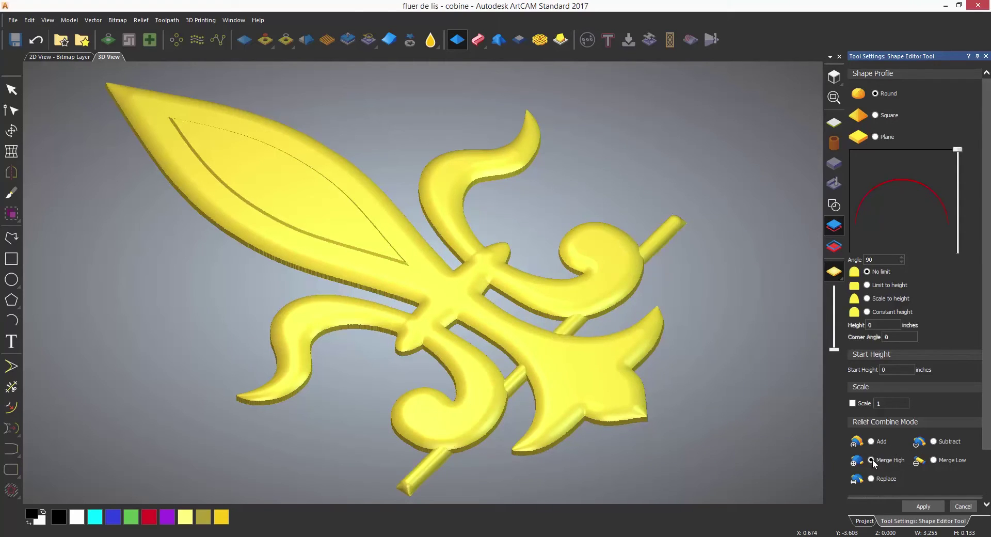
{"action": "left_click", "coordinate": [885, 369]}
{"action": "type", "text": "0.01"}
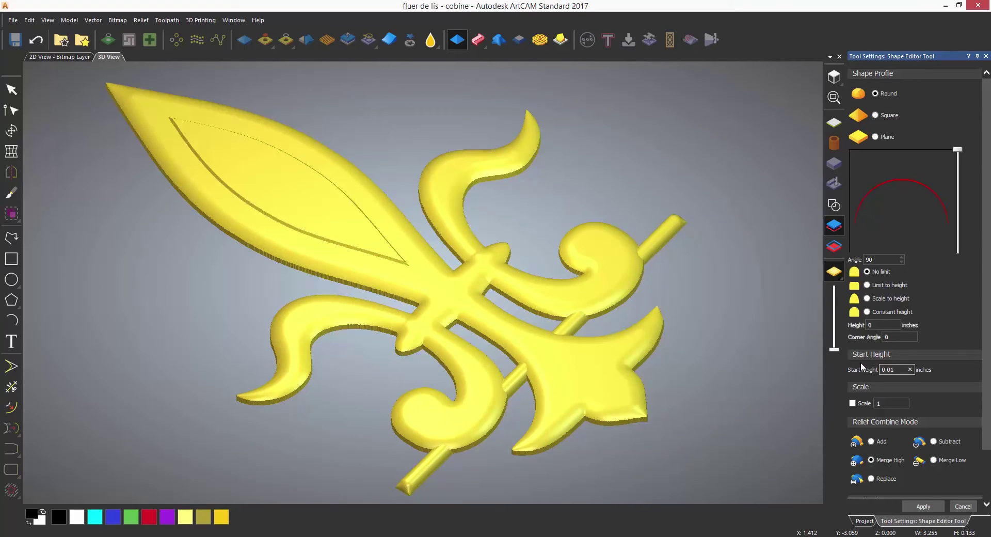
{"action": "key", "text": "BackSpace"}
{"action": "type", "text": "2"}
{"action": "key", "text": "BackSpace"}
{"action": "type", "text": "5"}
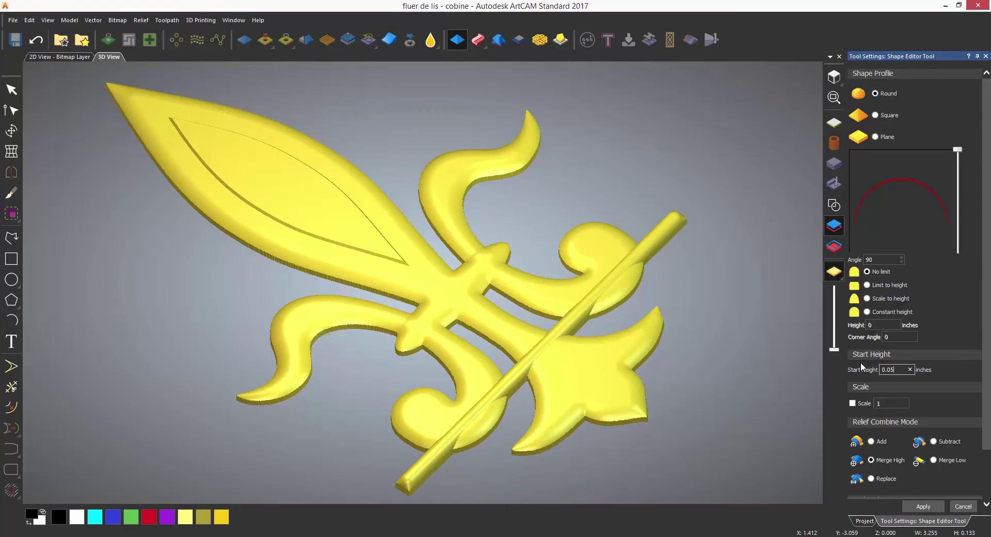
{"action": "left_click", "coordinate": [889, 355]}
Switch the rod's combine mode to Replace and apply it across the fleur-de-lis
{"action": "left_click", "coordinate": [871, 479]}
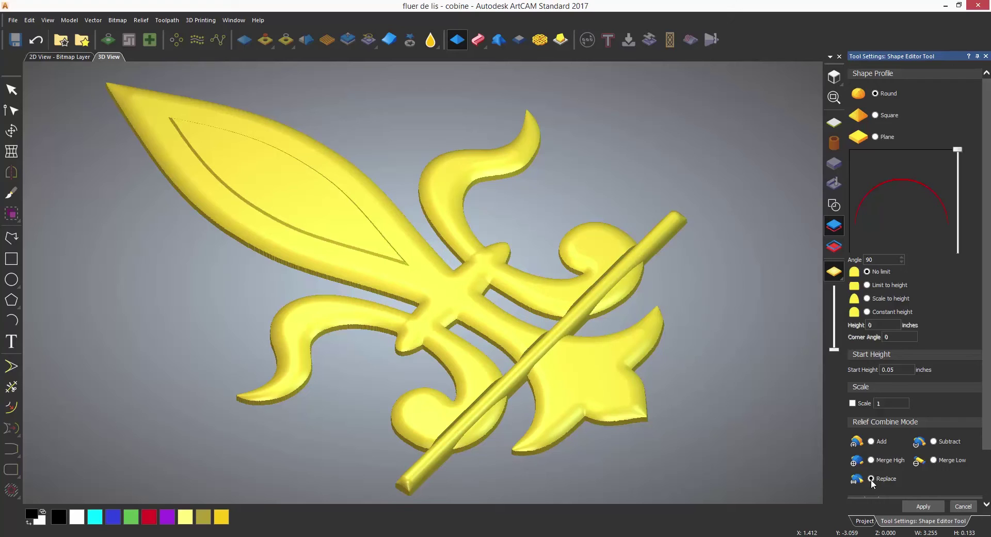
{"action": "key", "text": "Return"}
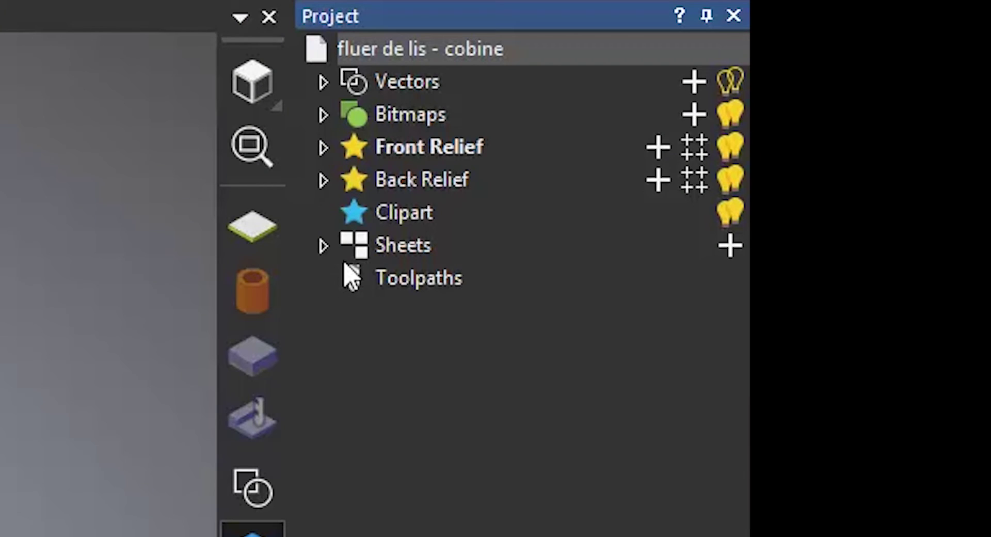
Add a new Front Relief layer named Insert
{"action": "left_click", "coordinate": [323, 148]}
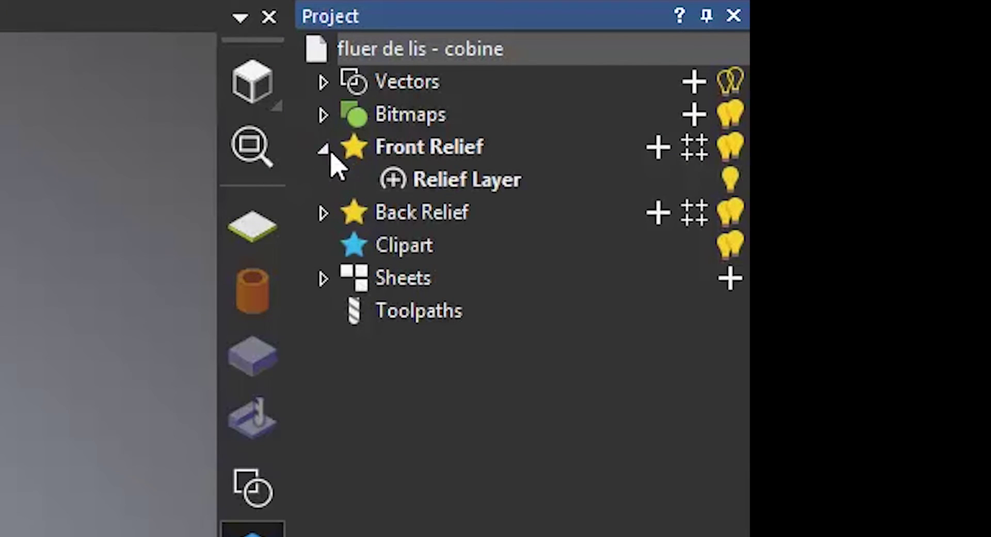
{"action": "right_click", "coordinate": [461, 188]}
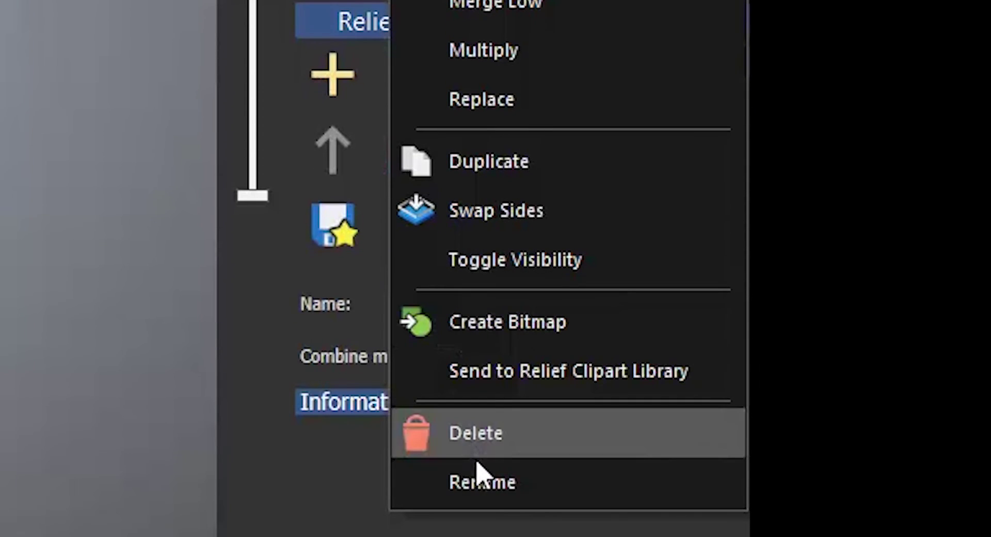
{"action": "left_click", "coordinate": [480, 483]}
{"action": "type", "text": "Fluer De Lis"}
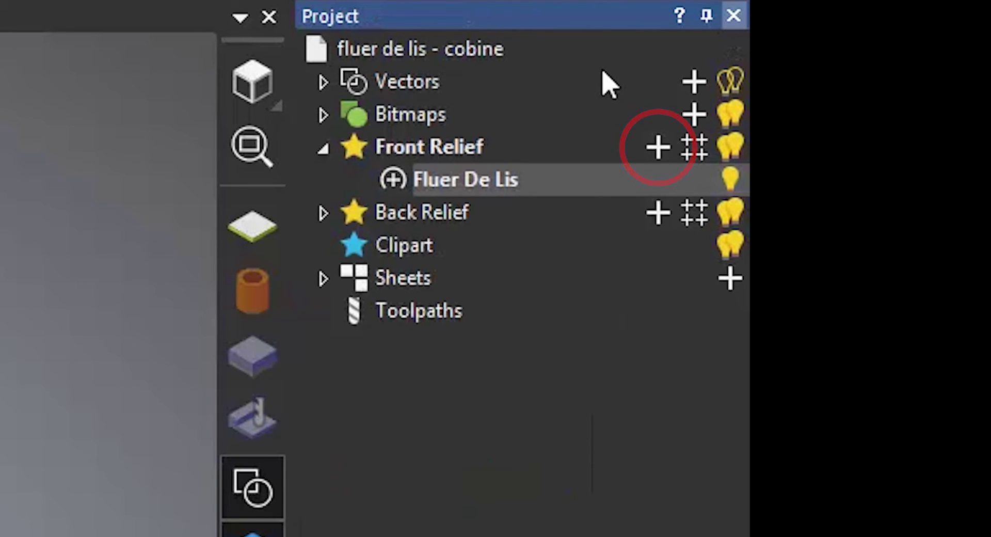
{"action": "right_click", "coordinate": [464, 149]}
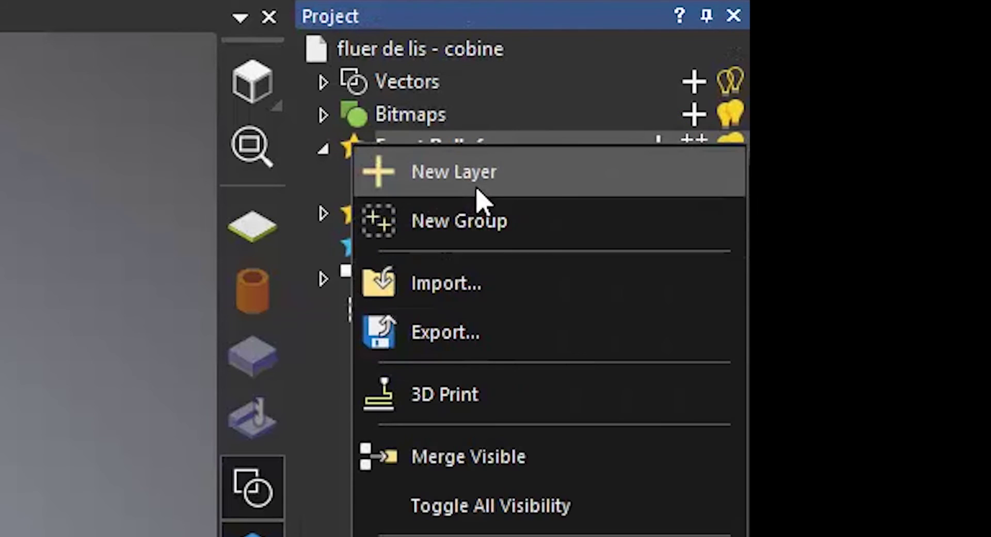
{"action": "left_click", "coordinate": [477, 191]}
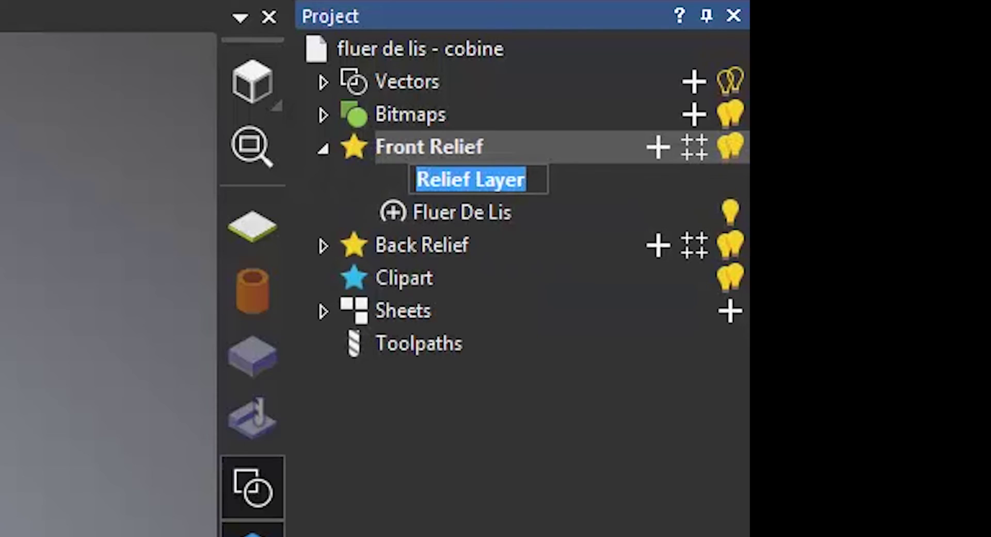
{"action": "type", "text": "In"}
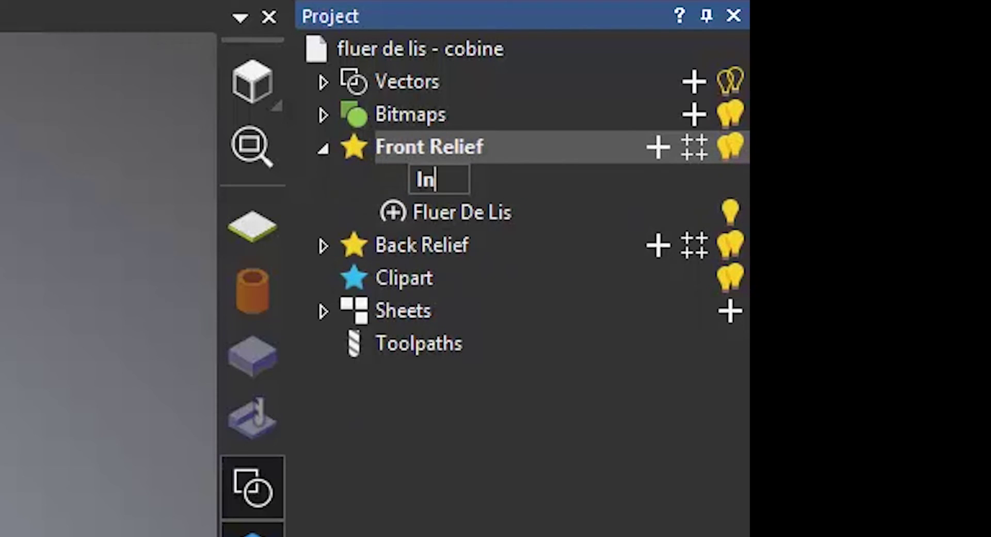
{"action": "type", "text": "sert"}
{"action": "key", "text": "Return"}
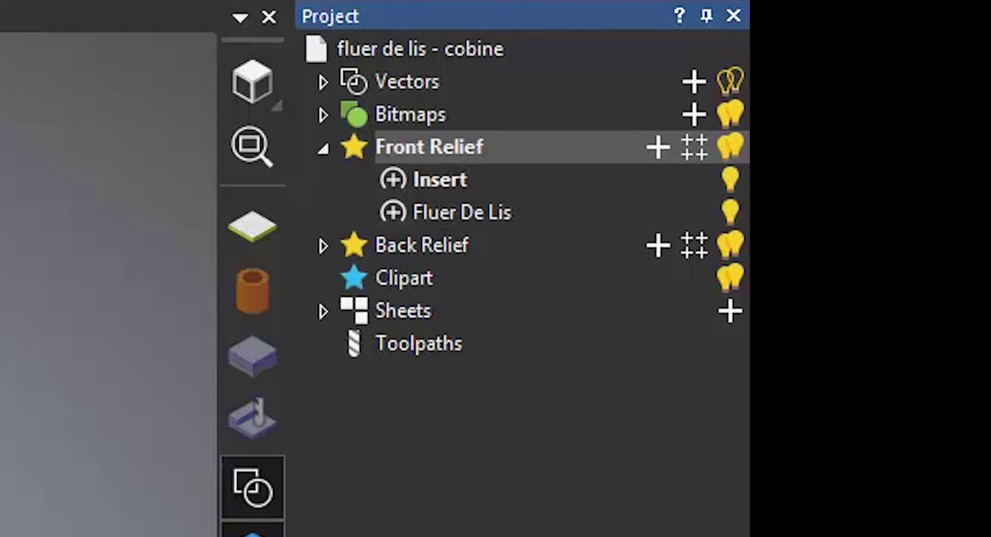
Add another relief layer named Bar
{"action": "left_click", "coordinate": [659, 150]}
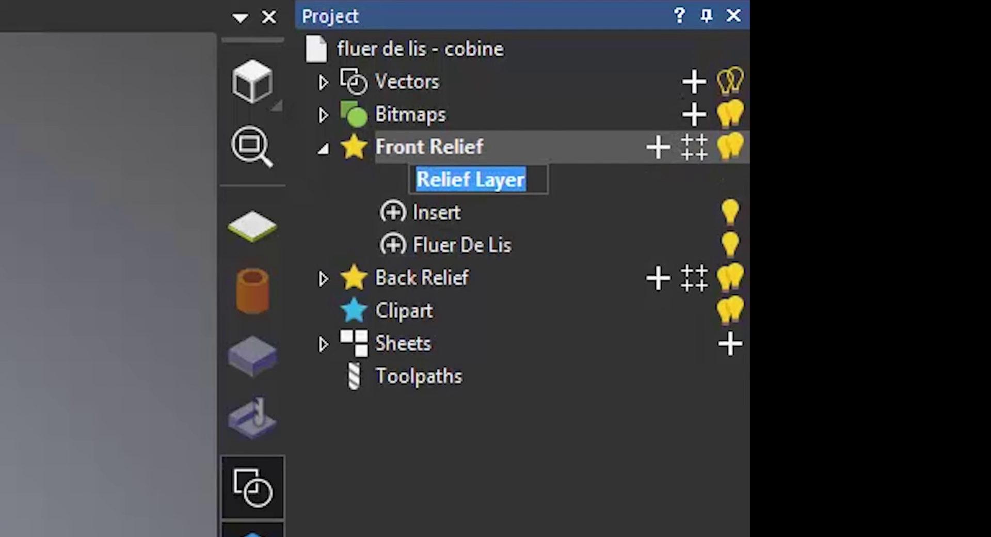
{"action": "type", "text": "Bar"}
{"action": "key", "text": "Return"}
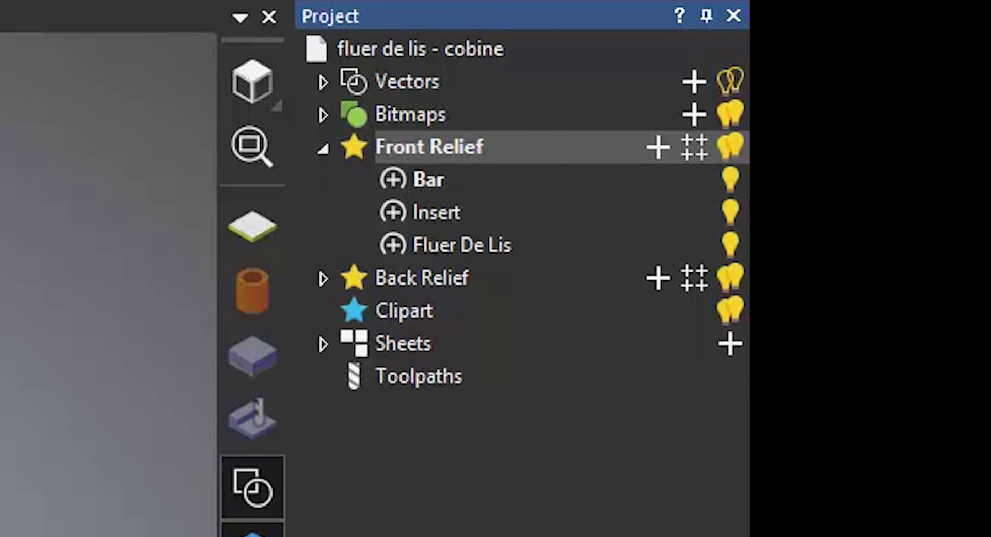
On the Insert layer, shape the inner leaf vector with Subtract to recess it
{"action": "left_click", "coordinate": [438, 216]}
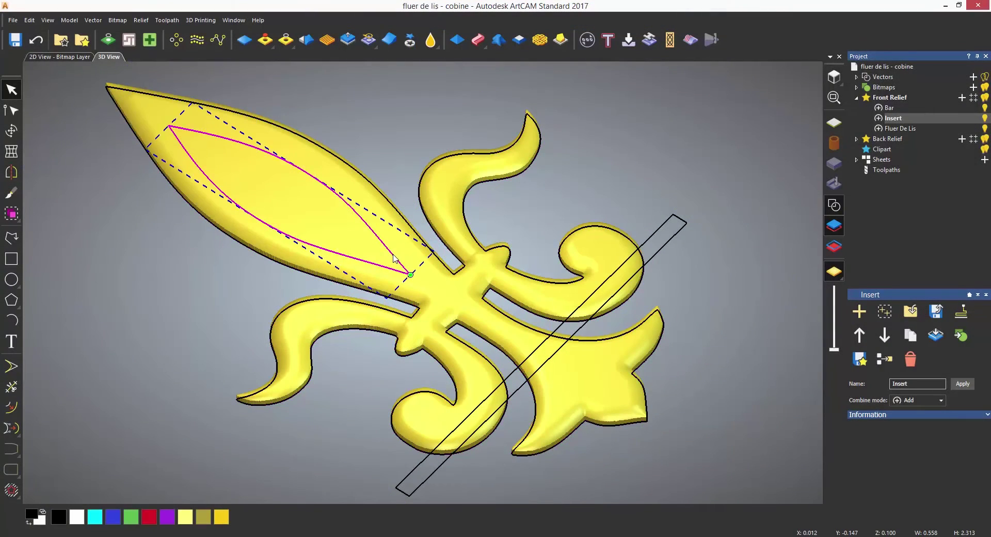
{"action": "left_click", "coordinate": [461, 45]}
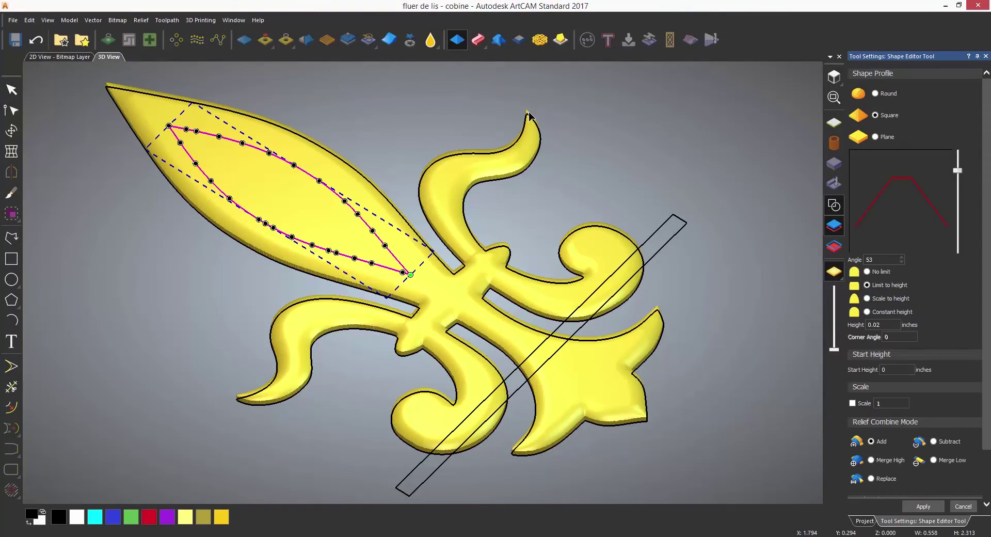
{"action": "left_click", "coordinate": [934, 441]}
Shape the diagonal bar with Merge High, apply it, and return to the layers
{"action": "left_click", "coordinate": [923, 506]}
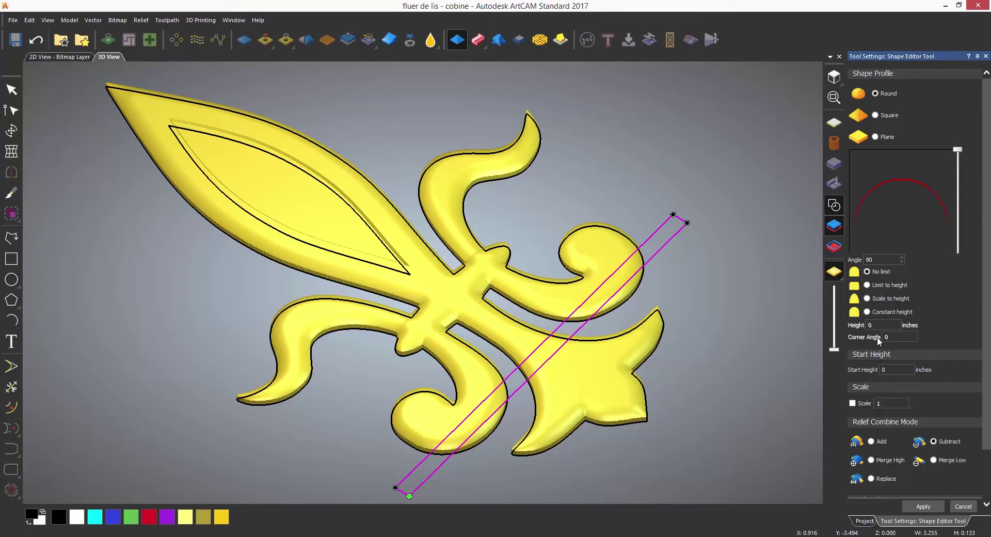
{"action": "left_click", "coordinate": [871, 460]}
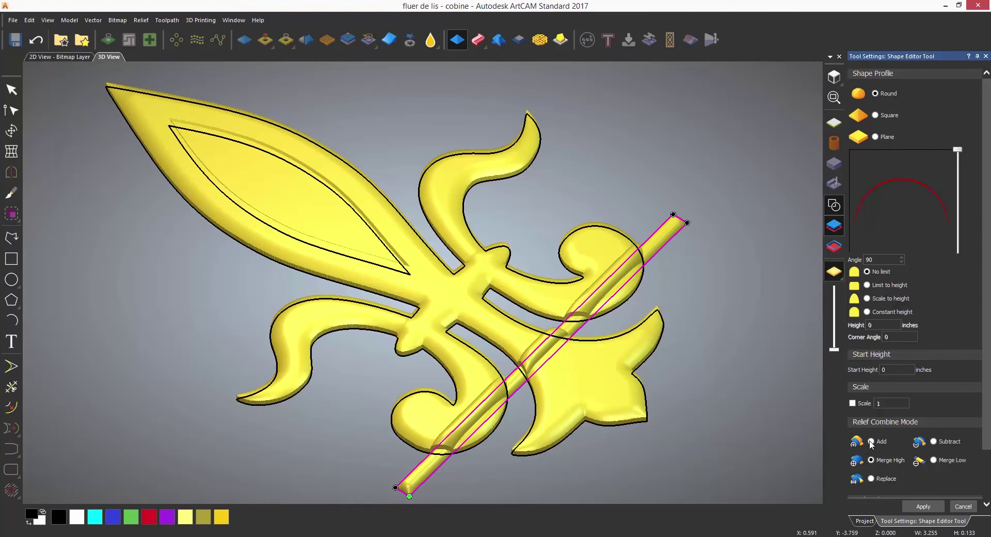
{"action": "left_click", "coordinate": [871, 460]}
{"action": "left_click", "coordinate": [924, 507]}
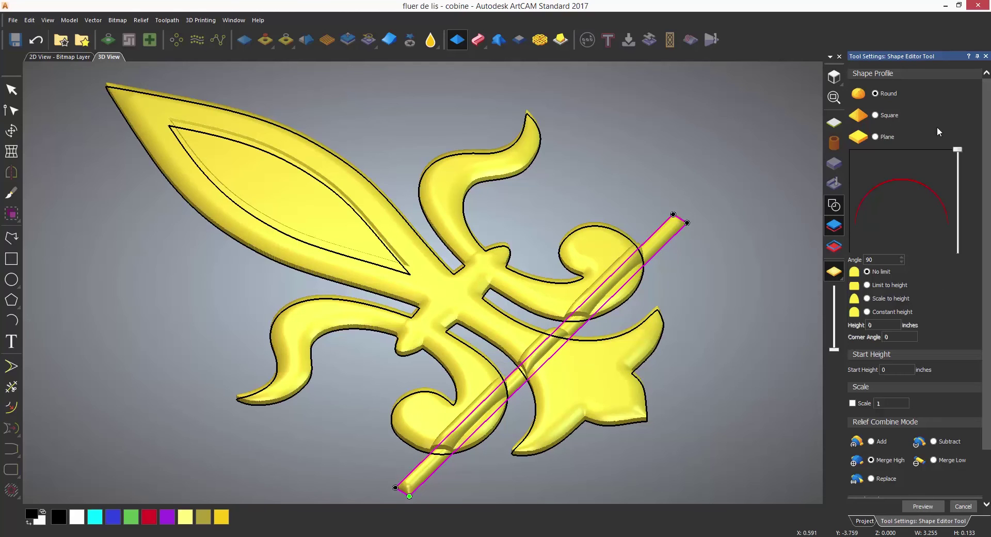
{"action": "left_click", "coordinate": [986, 56]}
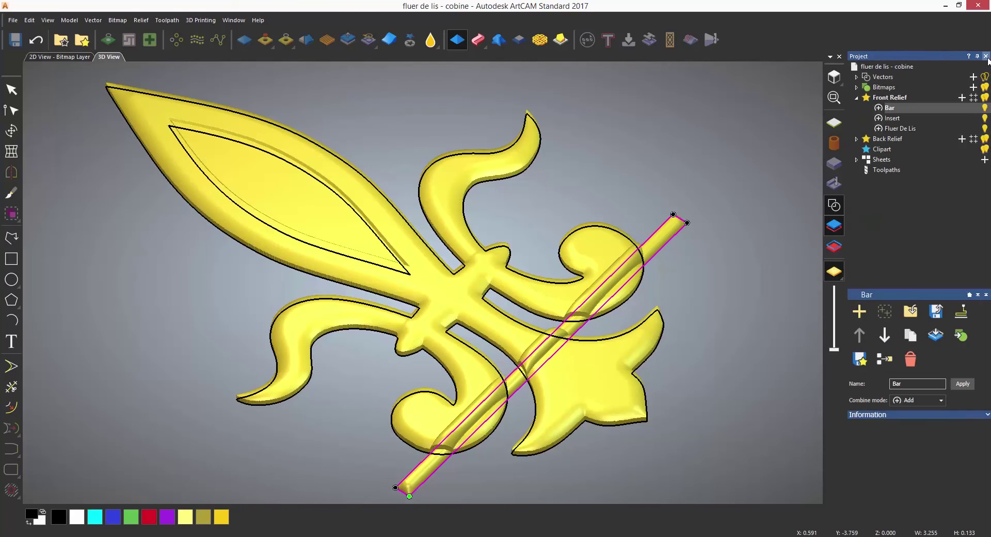
Set the Bar layer's combine mode to Merge High and hide the vectors
{"action": "left_click", "coordinate": [879, 108]}
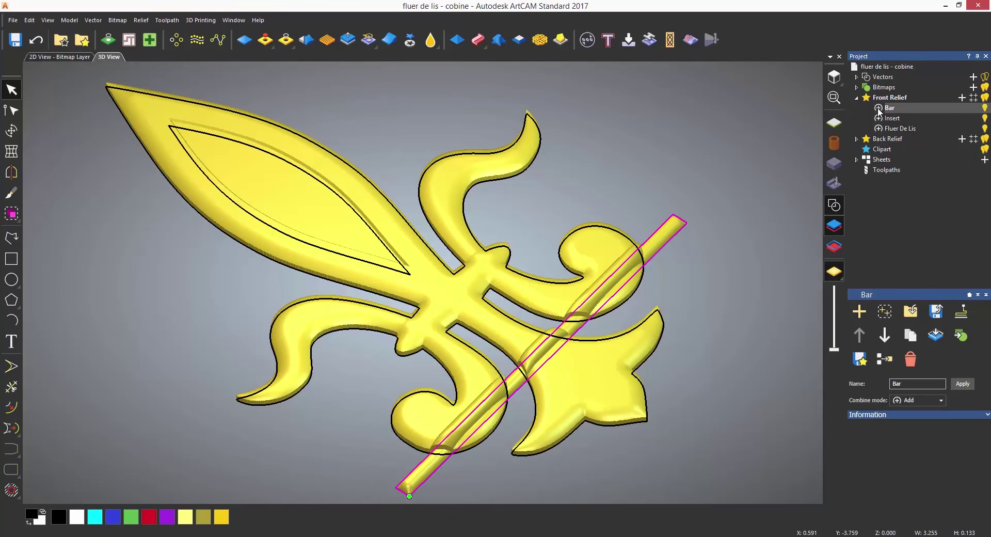
{"action": "left_click", "coordinate": [878, 108]}
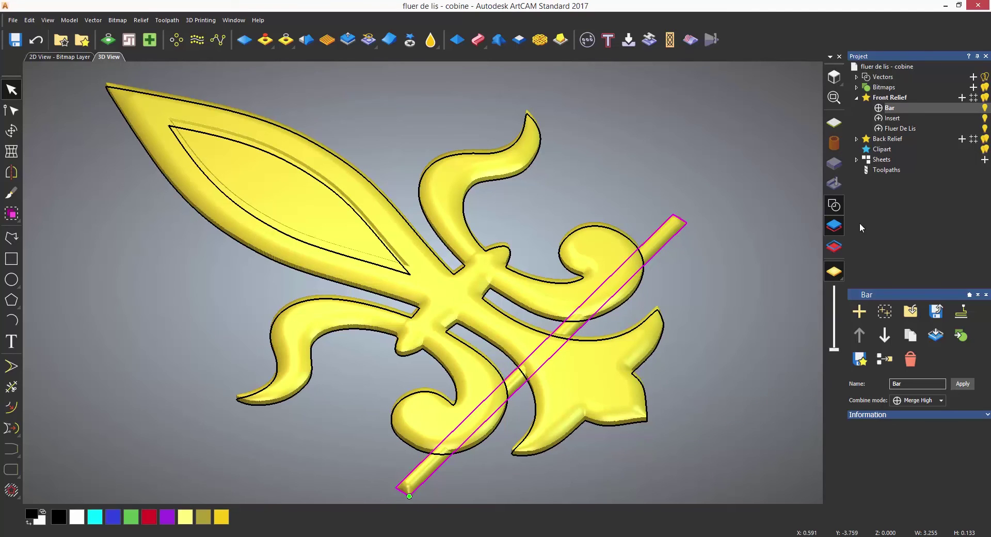
{"action": "left_click", "coordinate": [712, 300]}
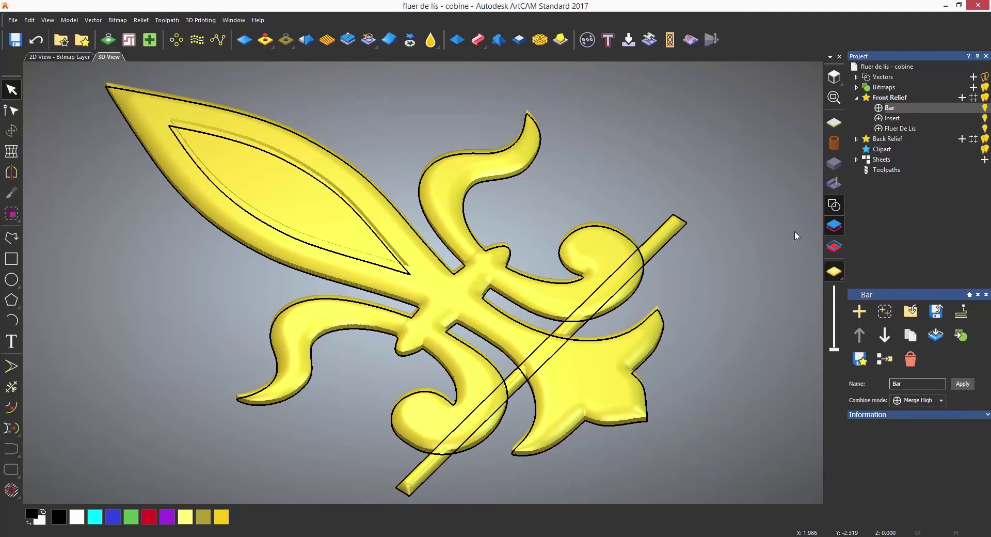
{"action": "left_click", "coordinate": [830, 204]}
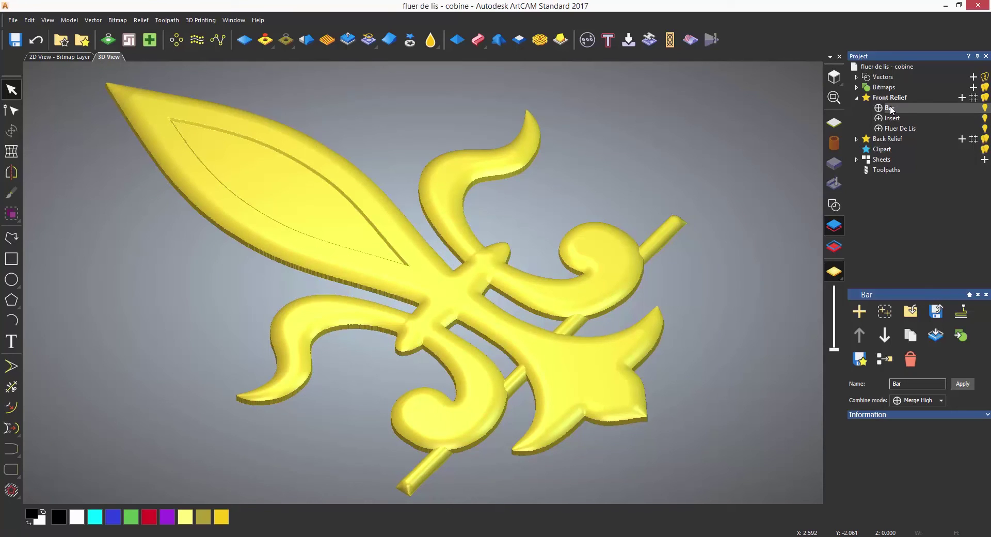
Move Fleur De Lis beneath Insert and Bar, then select the bar relief for transforming
{"action": "left_click_drag", "start_coordinate": [892, 109], "coordinate": [893, 106]}
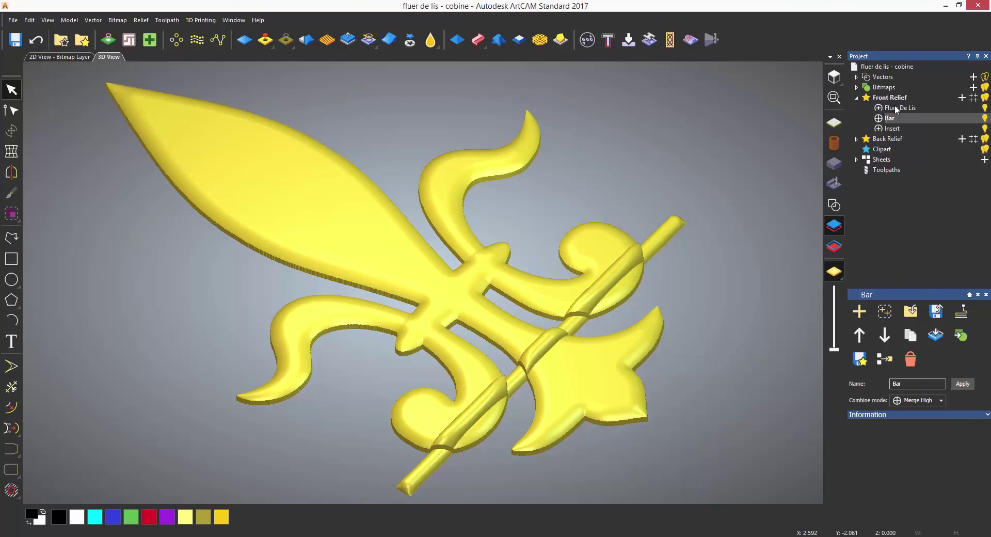
{"action": "left_click_drag", "start_coordinate": [895, 109], "coordinate": [895, 134]}
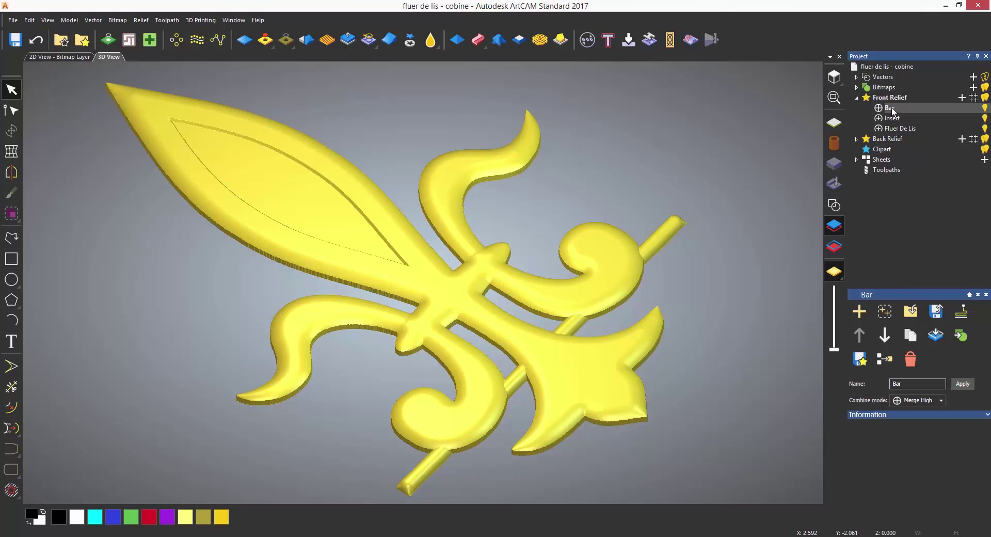
{"action": "left_click", "coordinate": [411, 41]}
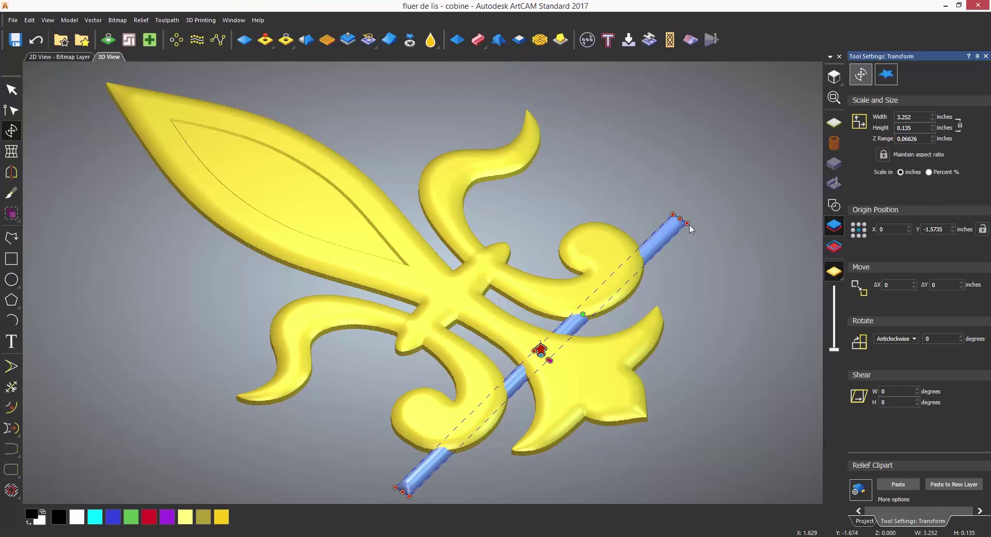